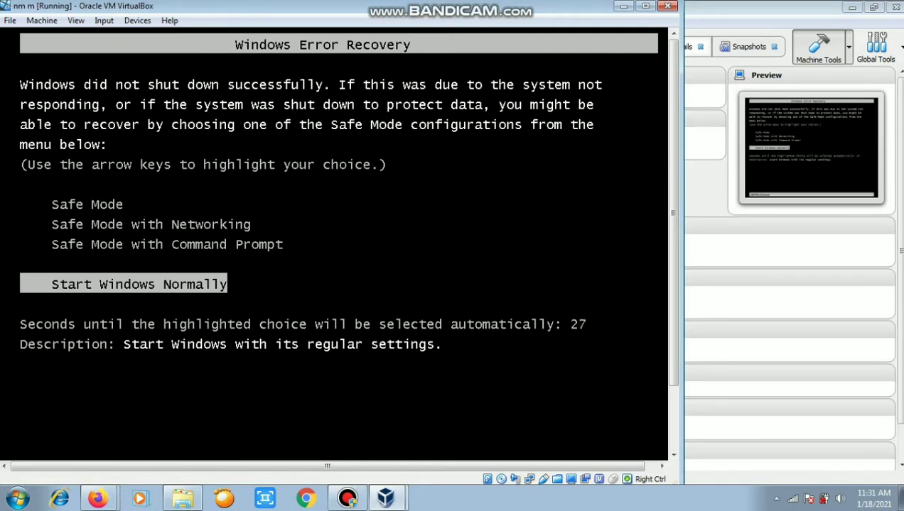
Start Windows normally in the virtual machine from the Windows Error Recovery screen.
key("Return")
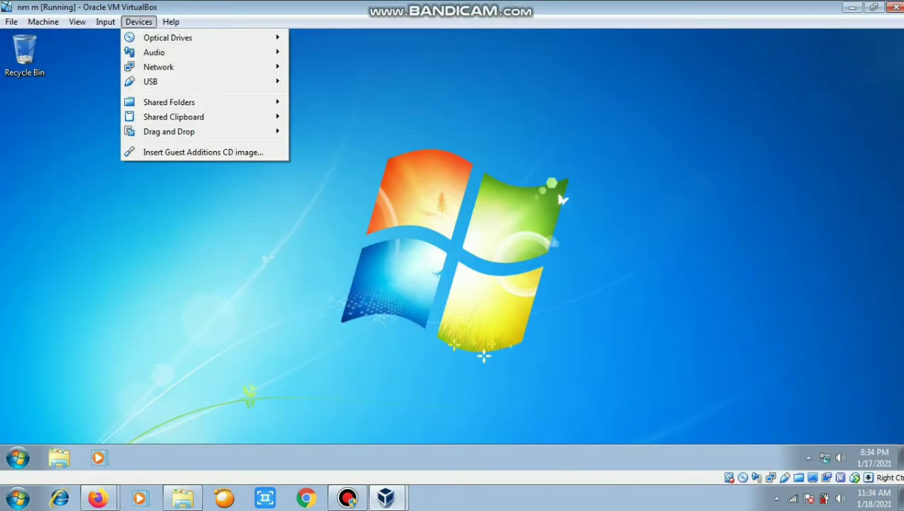
key("Escape")
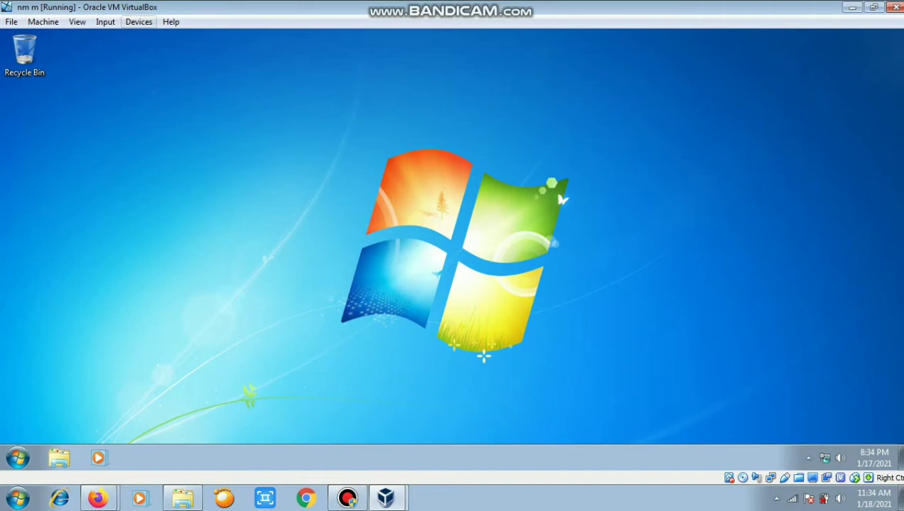
Open the virtual machine's Shared Folders settings and start adding a new shared folder.
left_click(138, 21)
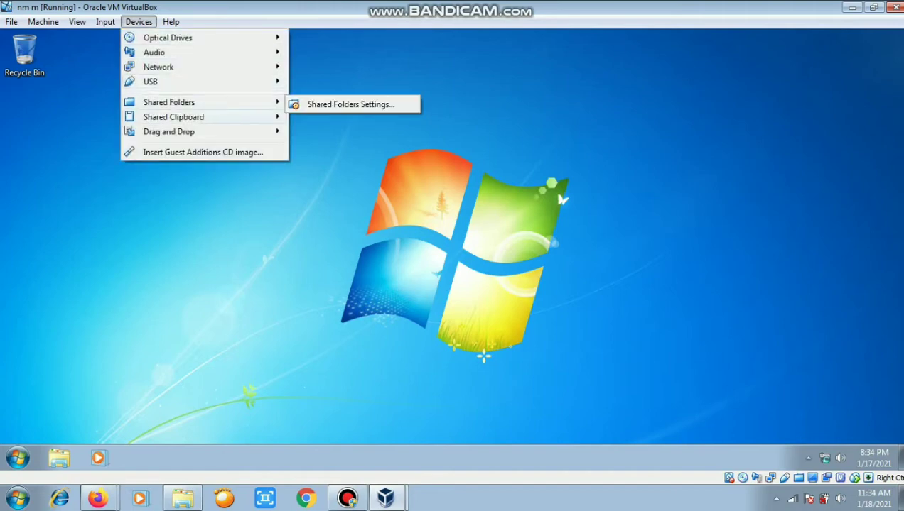
mouse_move(177, 102)
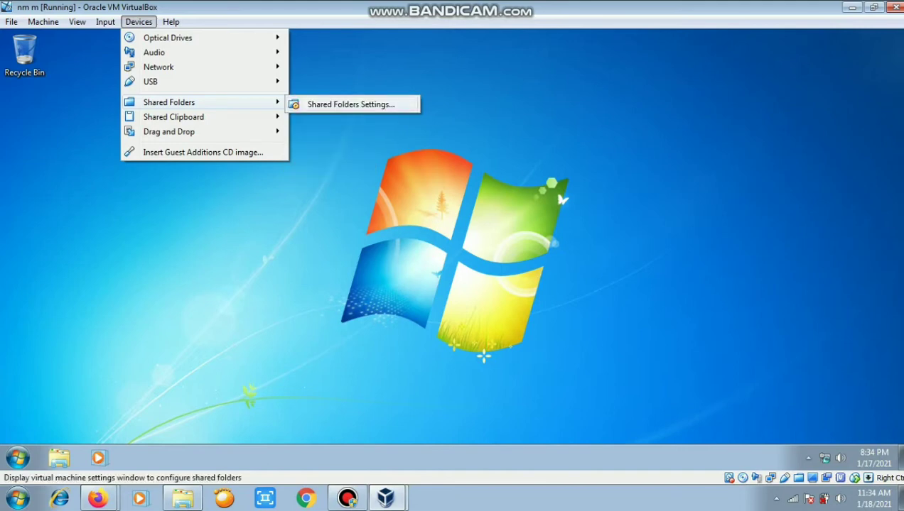
left_click(351, 105)
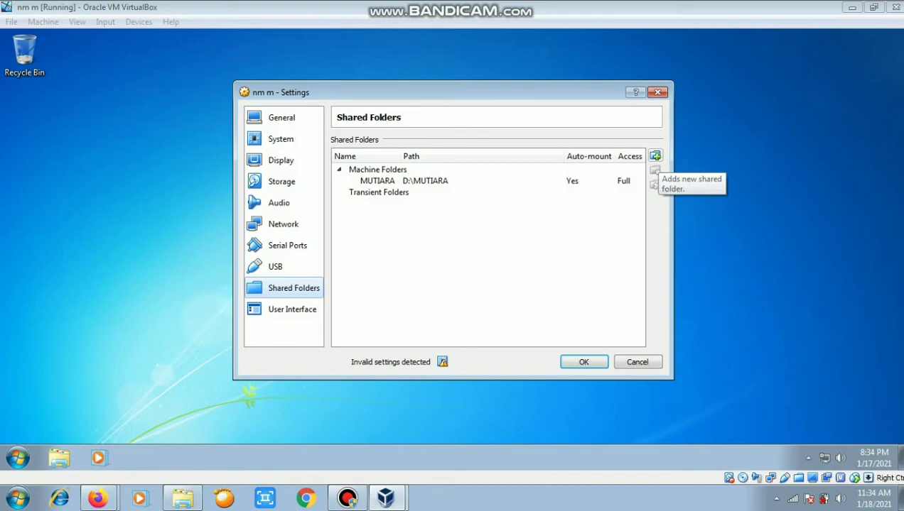
left_click(654, 156)
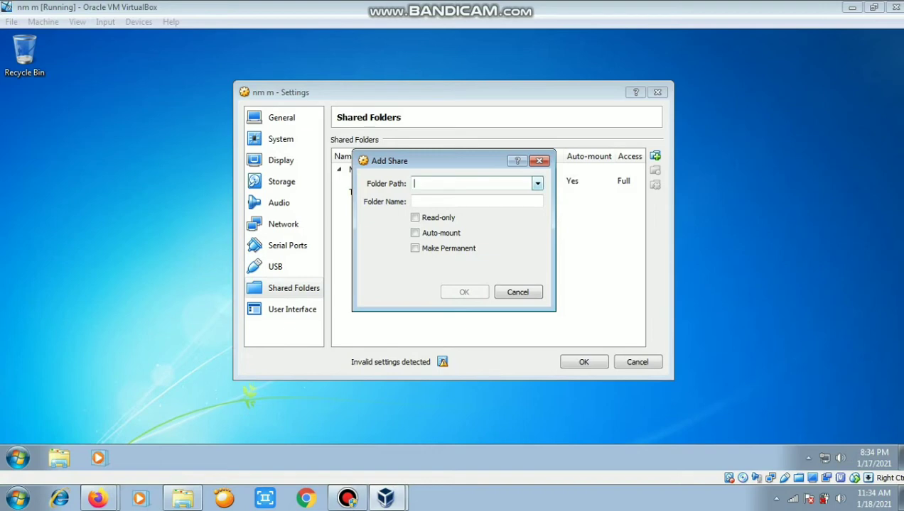
Set the new share's folder path to the host folder D:\dewa riva.
left_click(537, 183)
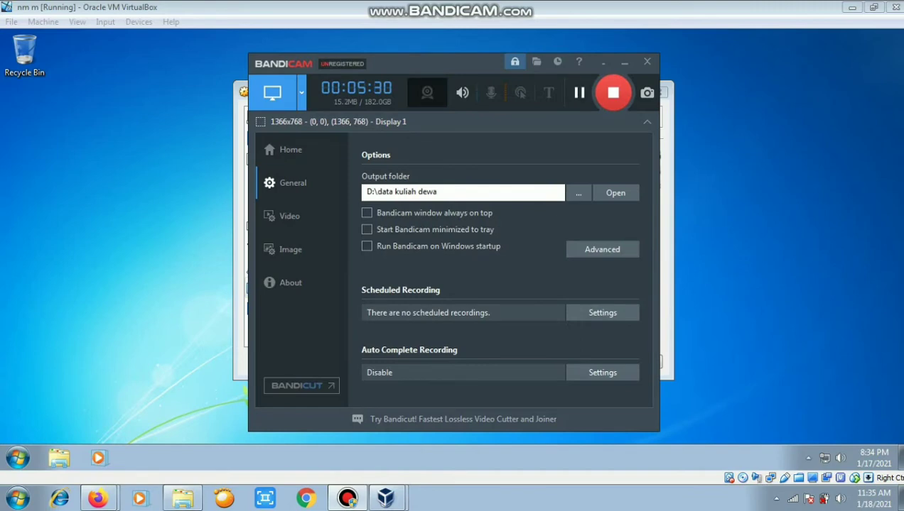
left_click(625, 63)
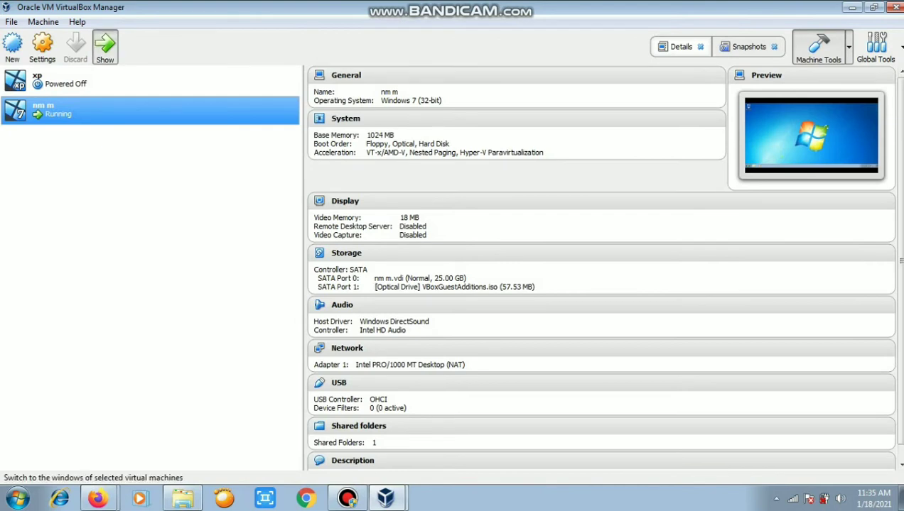
left_click(105, 46)
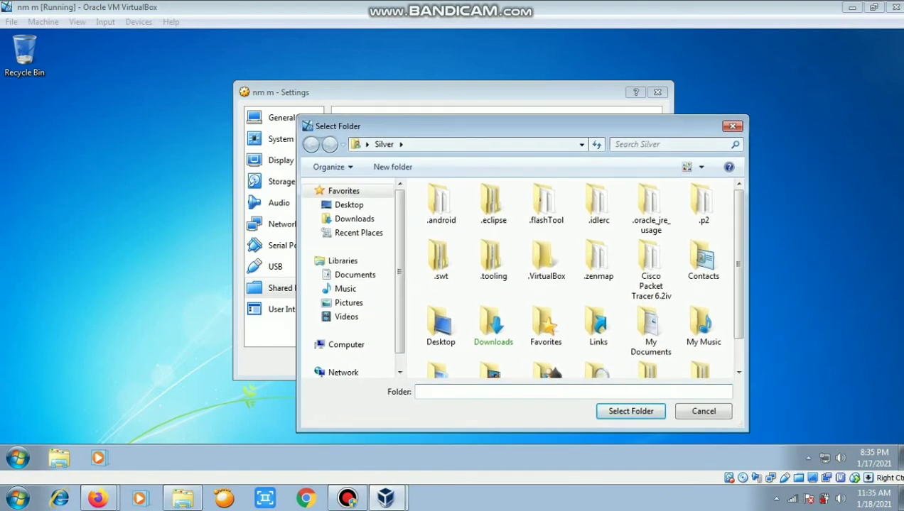
scroll(348, 284, "down", 1)
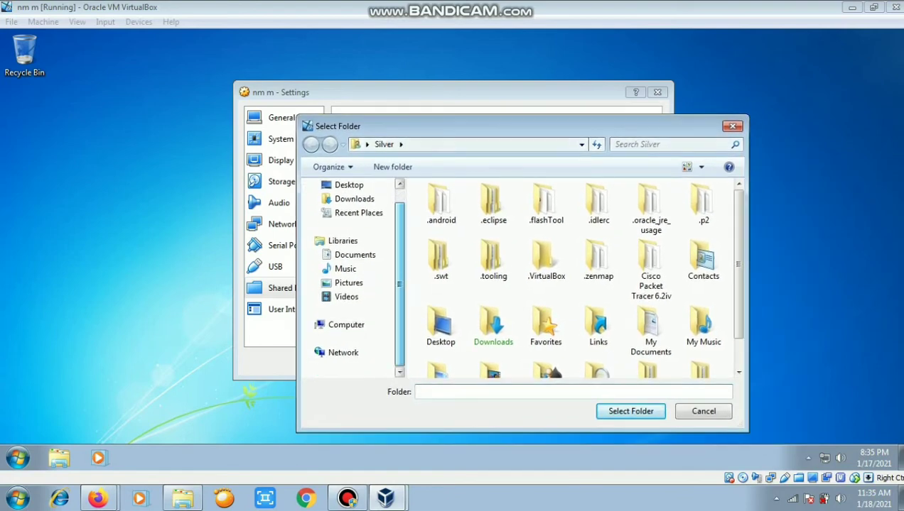
left_click(346, 325)
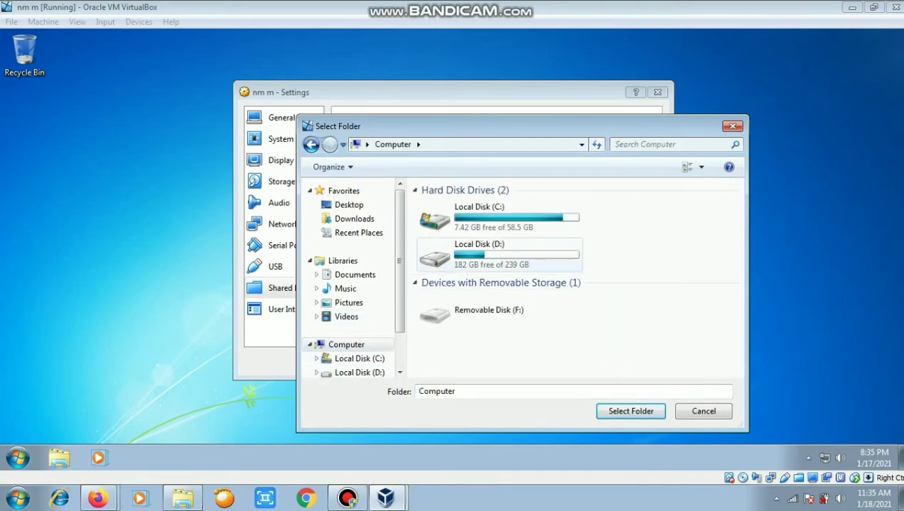
double_click(435, 254)
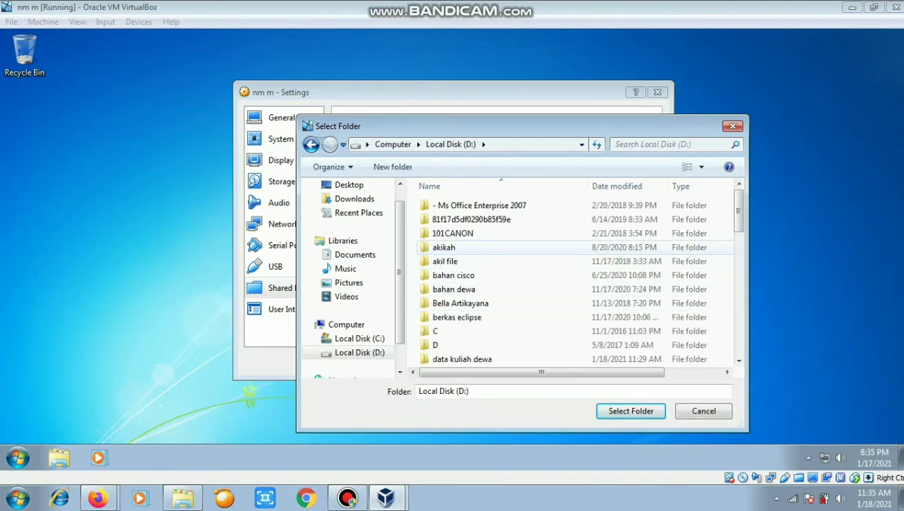
scroll(600, 220, "down", 3)
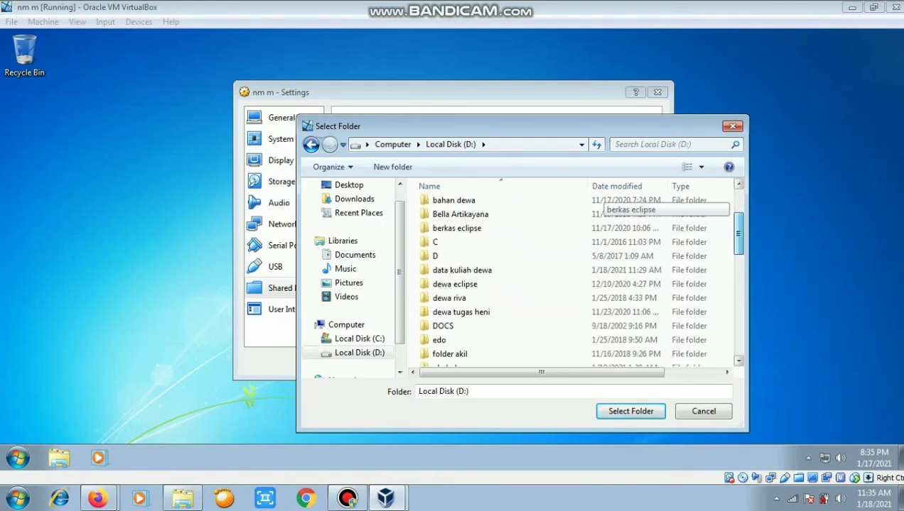
scroll(600, 224, "down", 2)
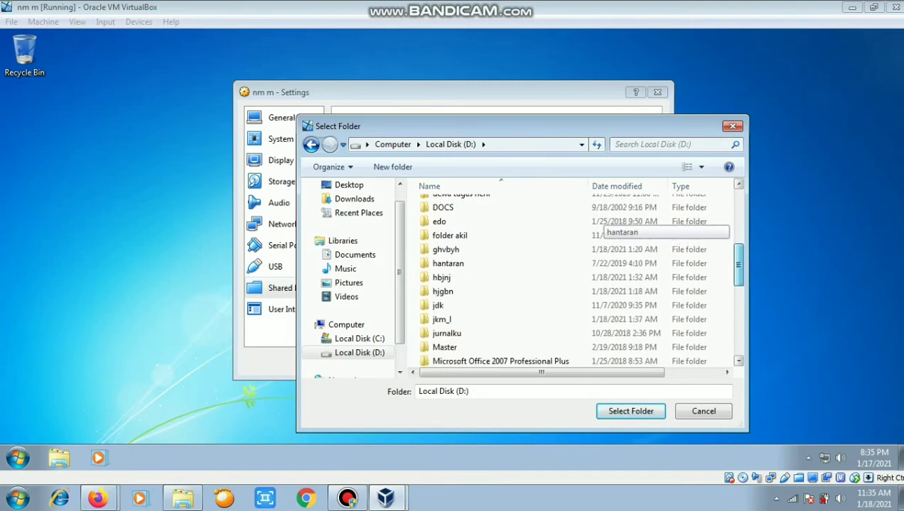
scroll(600, 224, "up", 2)
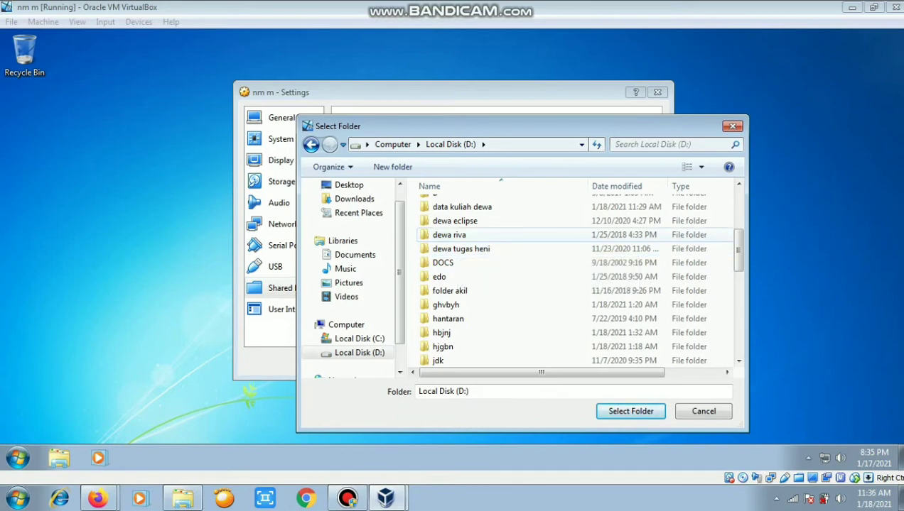
left_click(449, 234)
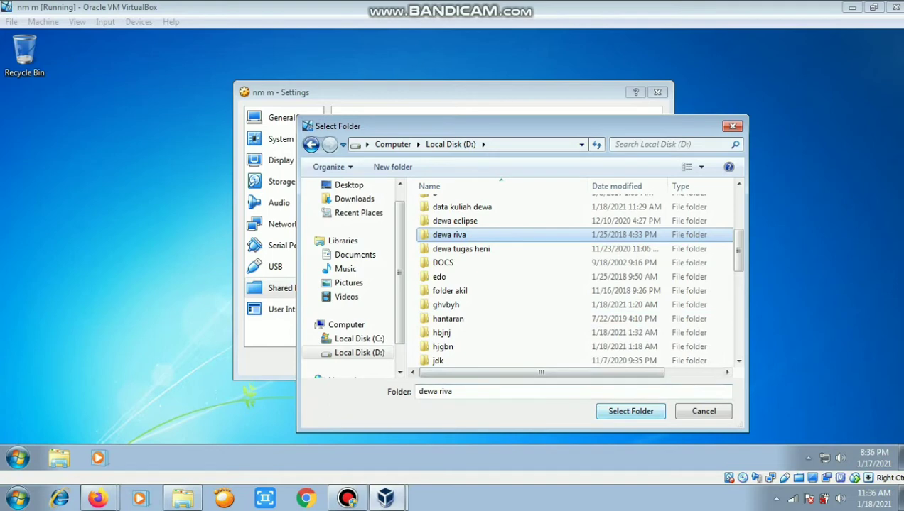
left_click(630, 411)
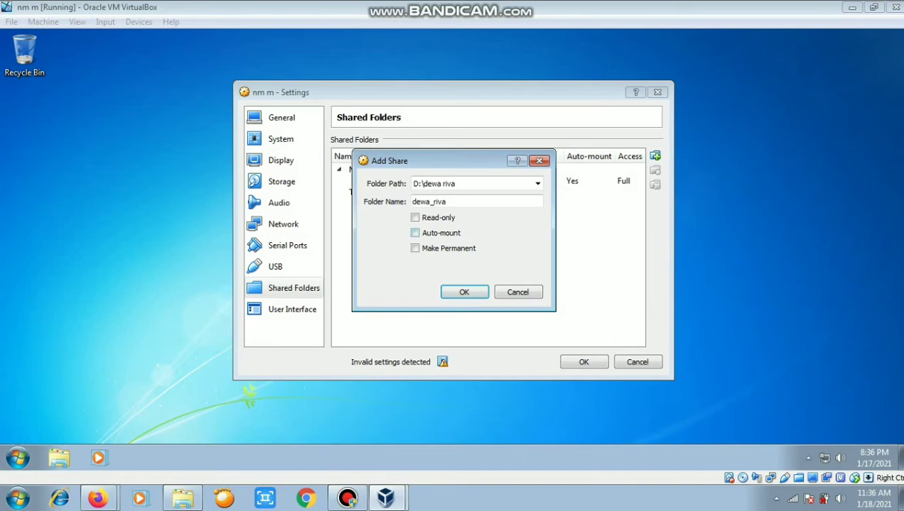
Enable Auto-mount and Make Permanent for the dewa_riva share and save the shared folder settings.
left_click(415, 233)
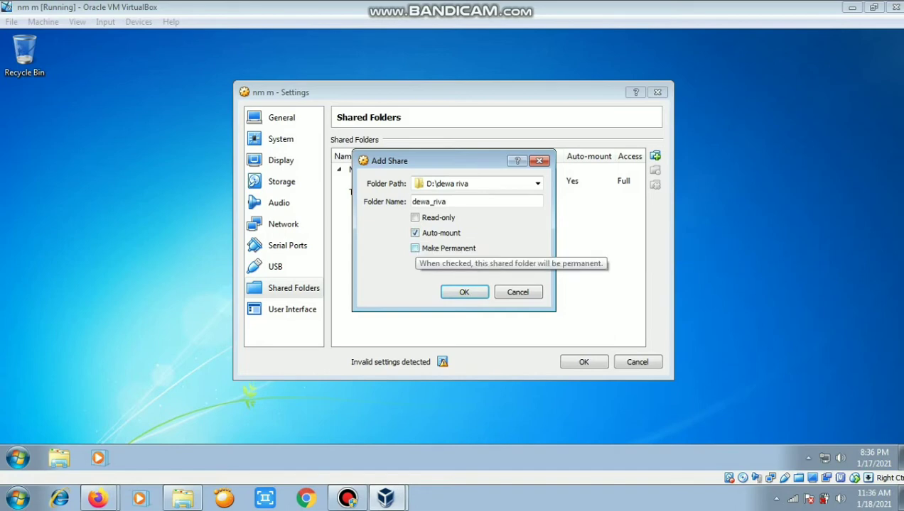
left_click(415, 248)
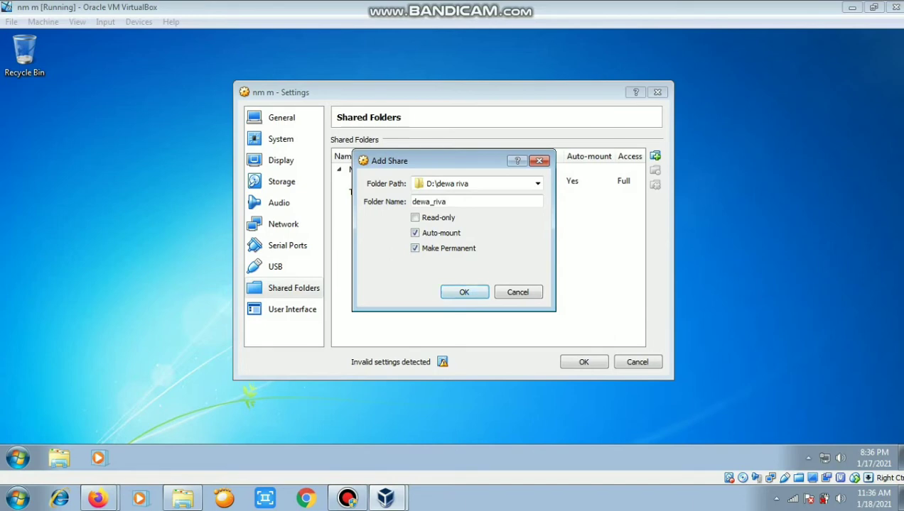
left_click(464, 292)
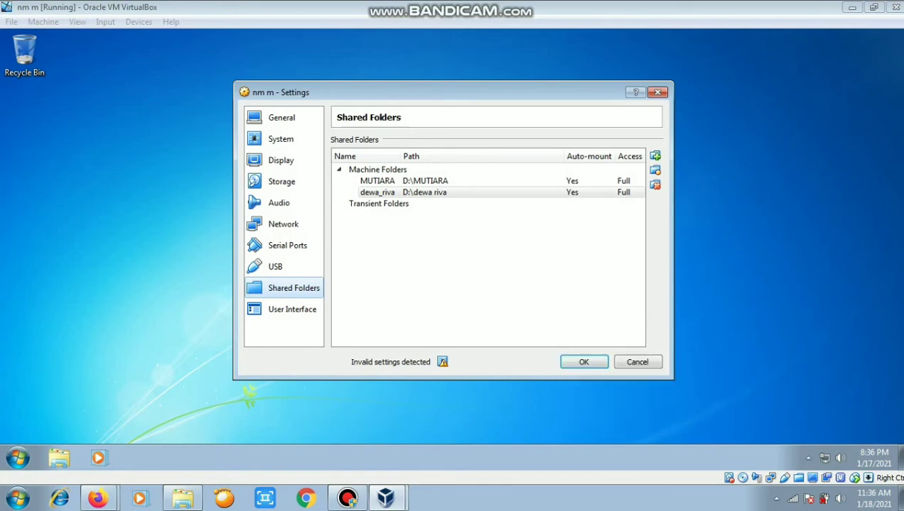
left_click(583, 363)
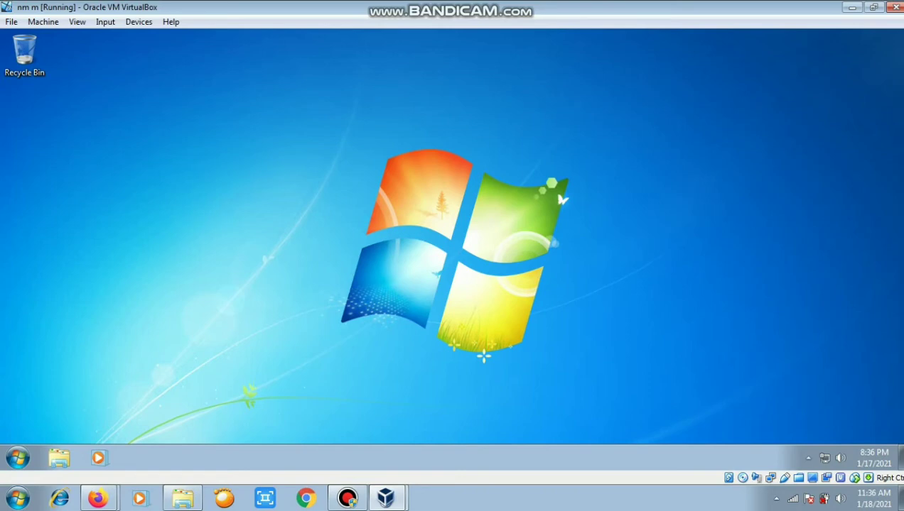
Insert the Guest Additions CD image and open CD Drive (D:) in the guest's file explorer.
left_click(138, 21)
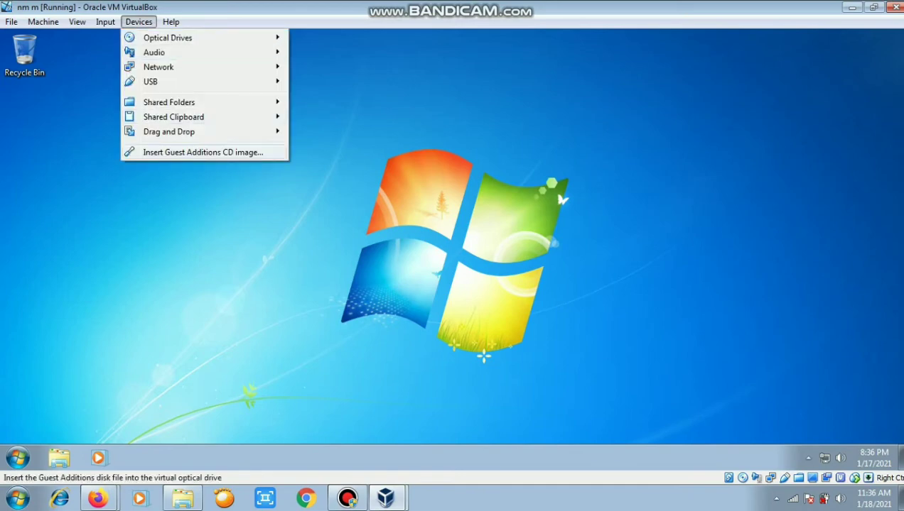
left_click(202, 152)
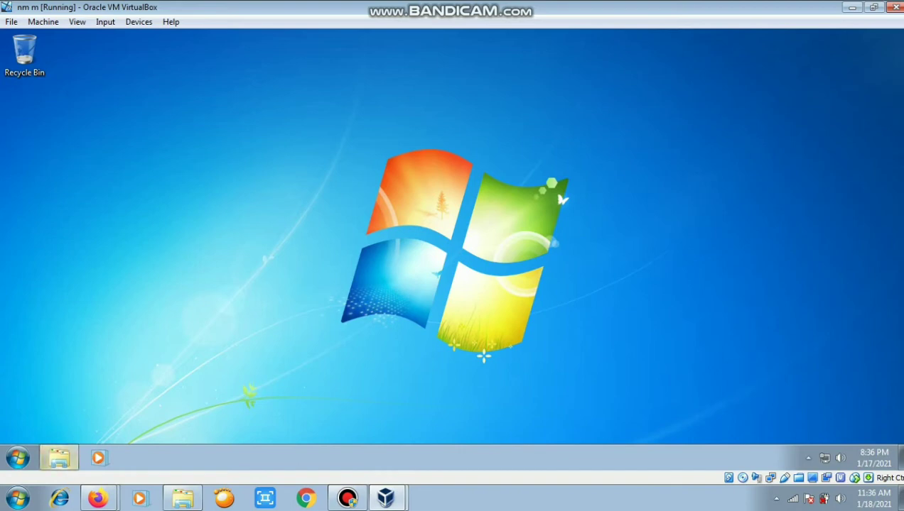
left_click(59, 458)
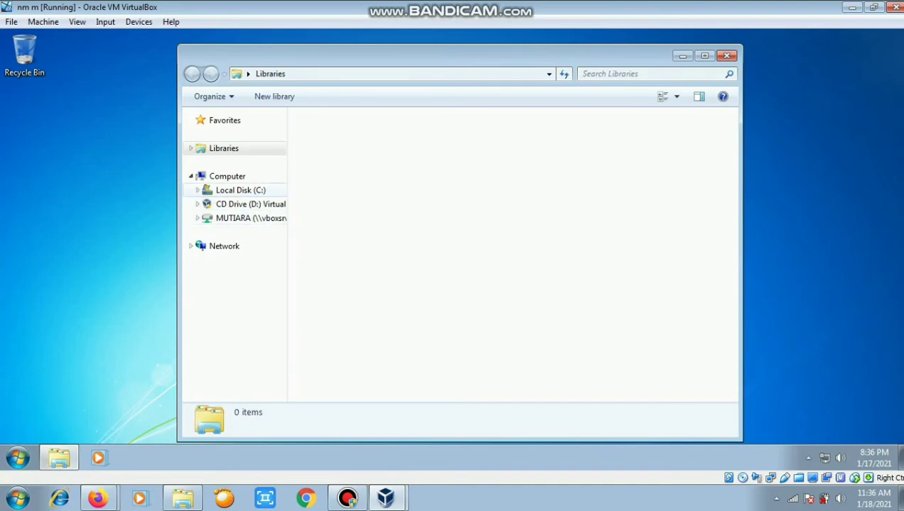
left_click(227, 177)
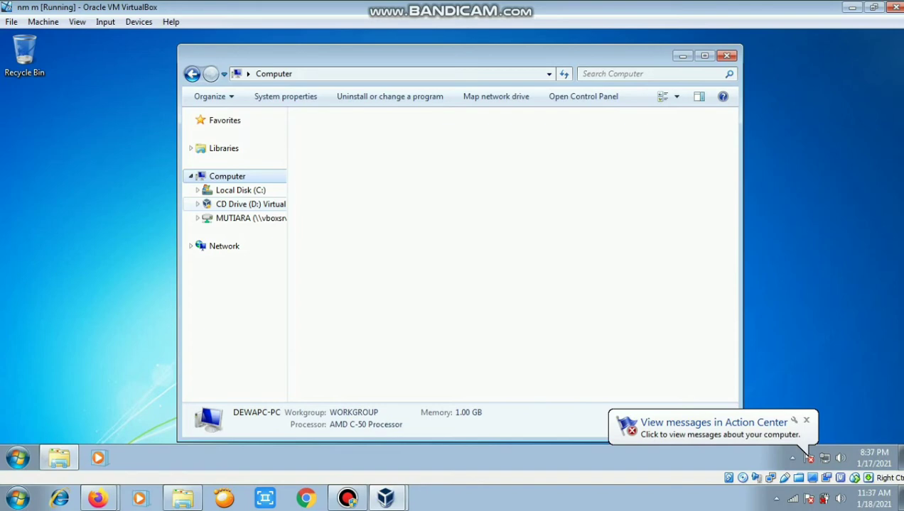
key("Down")
key("Down")
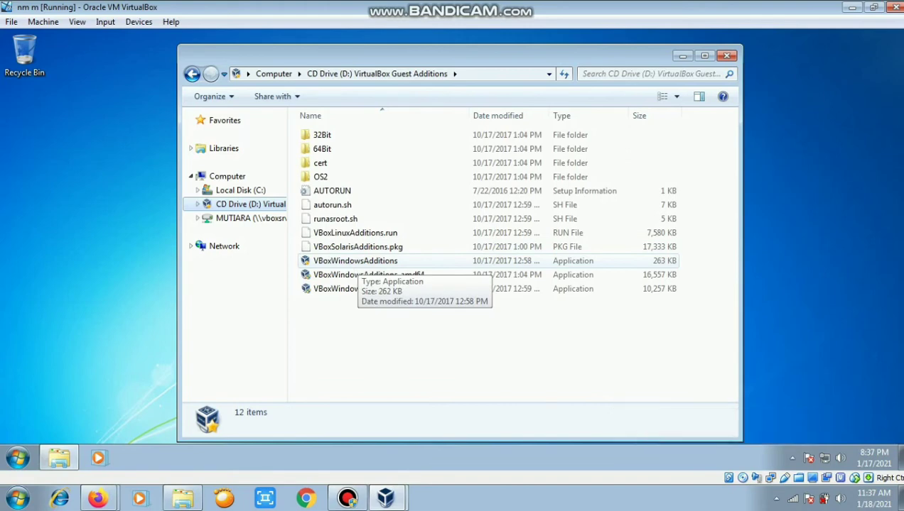
Install the Guest Additions with VBoxWindowsAdditions and force the guest to restart with the Reboot now option.
left_click(355, 261)
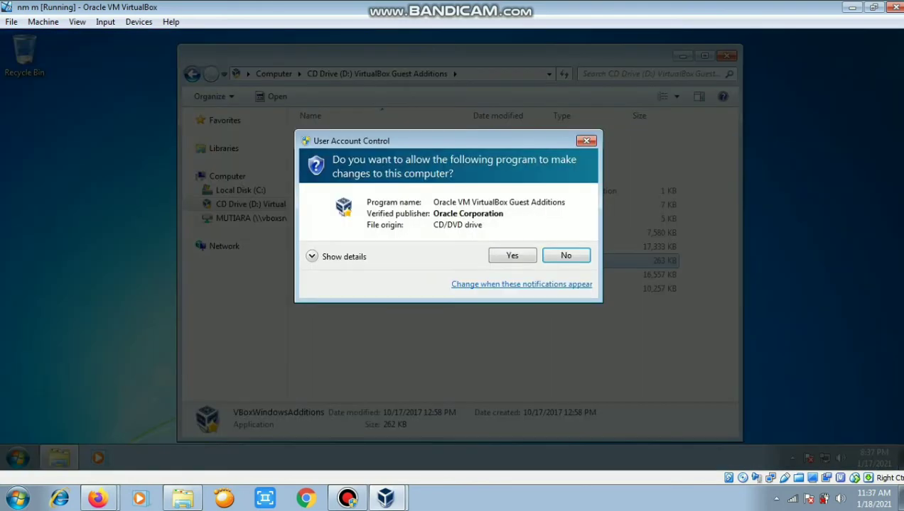
left_click(511, 255)
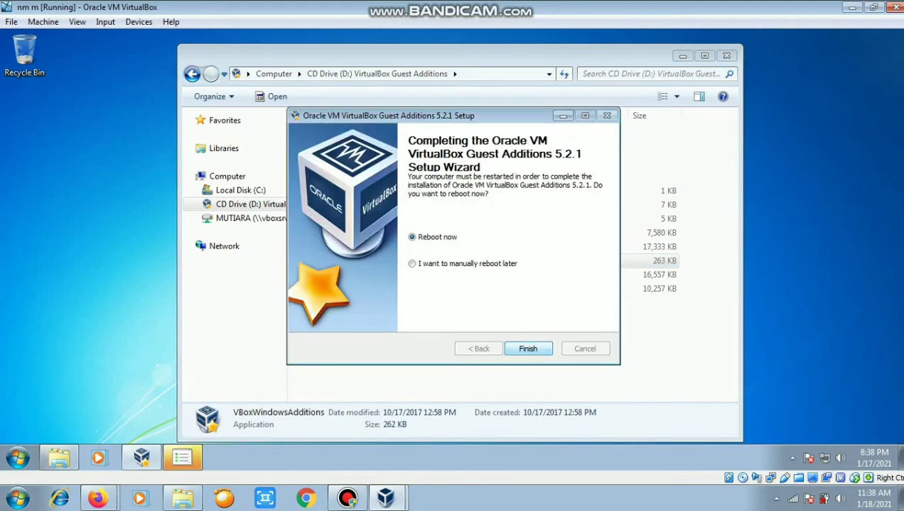
key("Return")
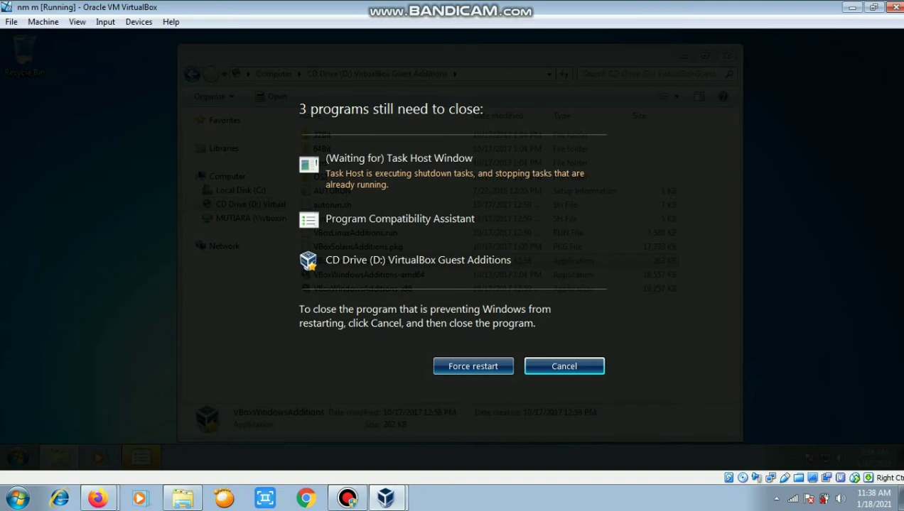
left_click(474, 366)
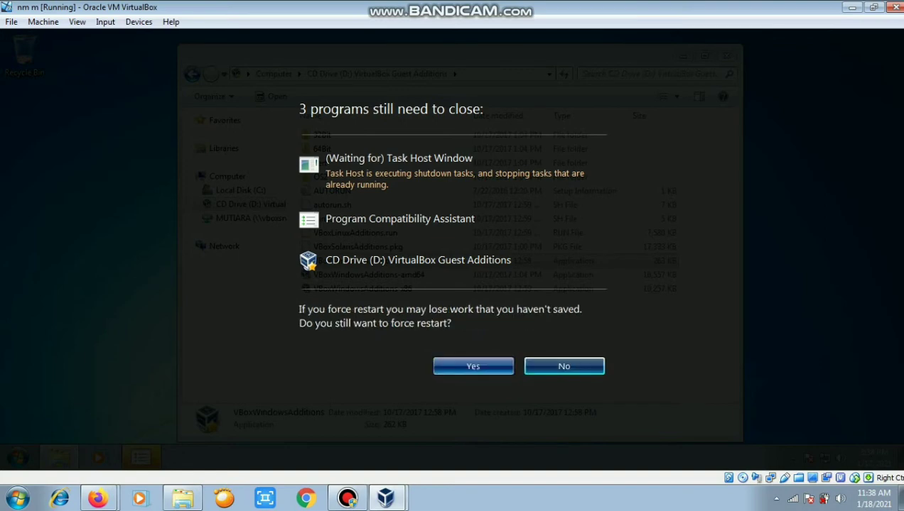
left_click(473, 366)
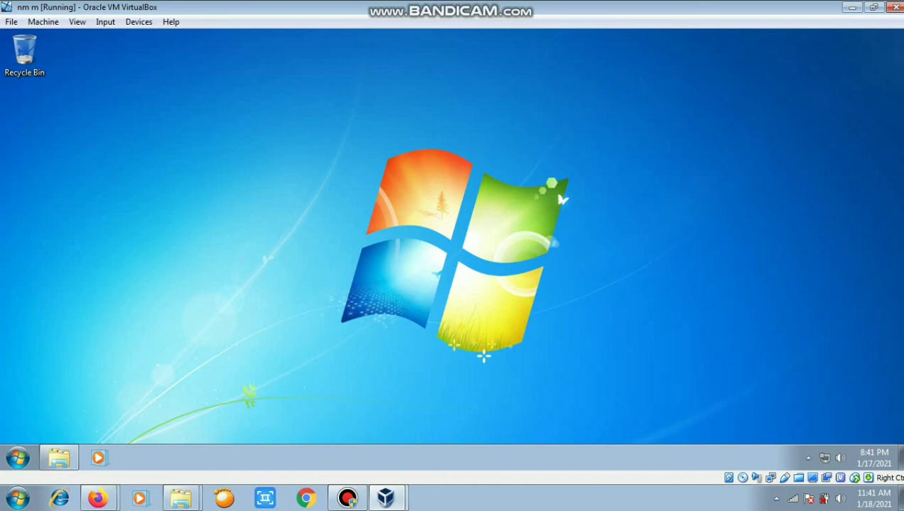
Open the dewa_riva shared drive (F:) in the guest's file explorer to examine its files.
left_click(59, 459)
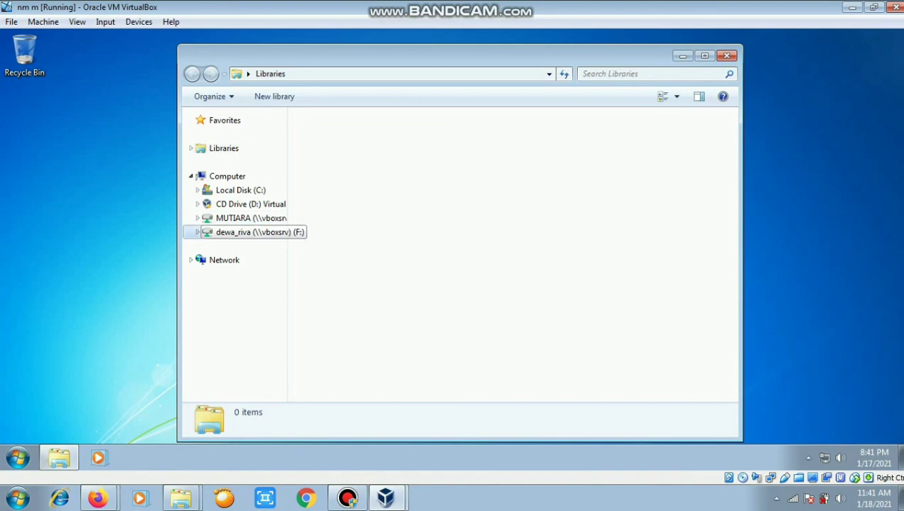
left_click(260, 232)
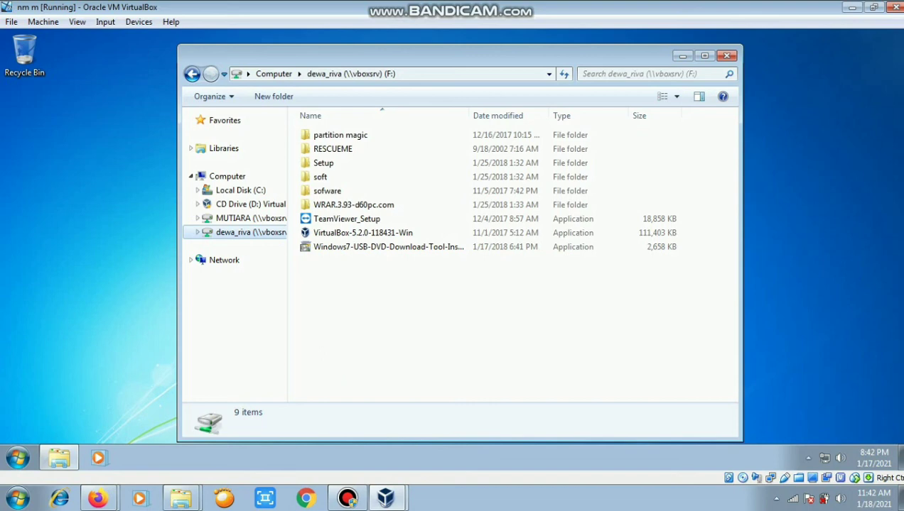
left_click(347, 498)
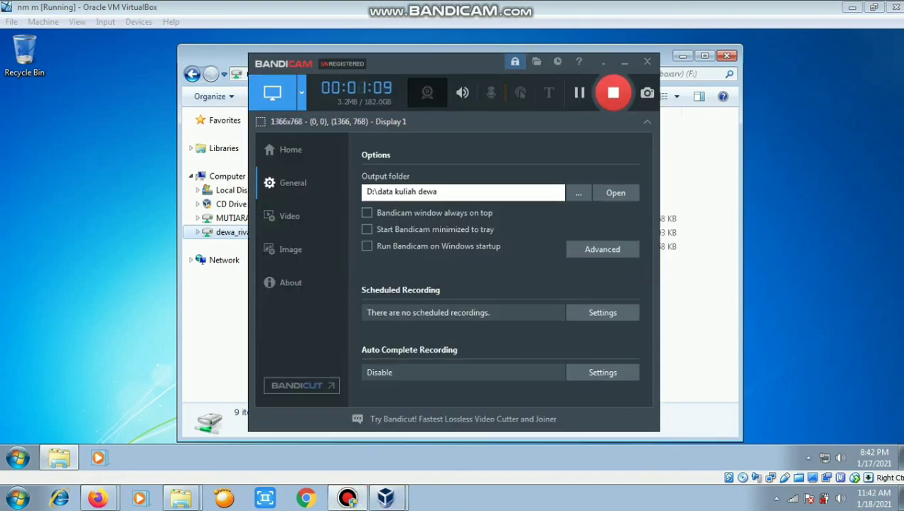